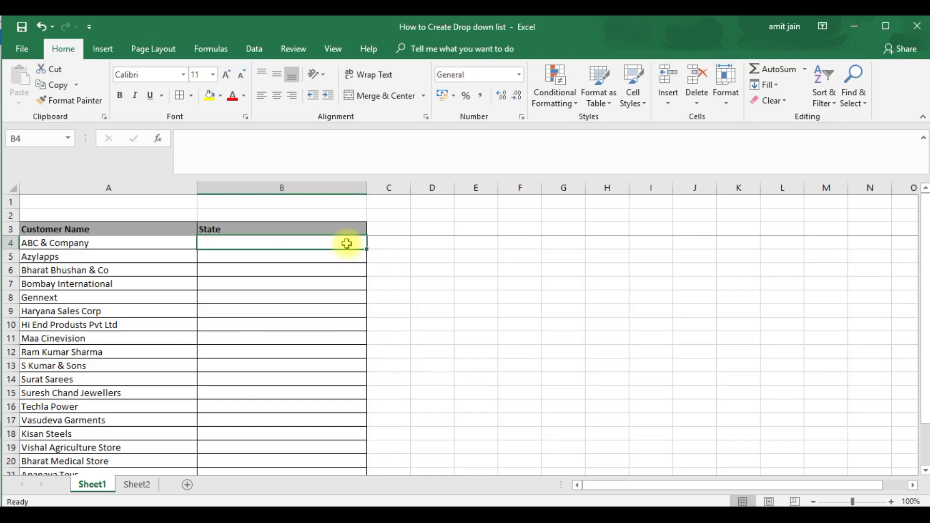
Examine the list of all States/UT on Sheet2, and return to the State column on Sheet1.
click(139, 485)
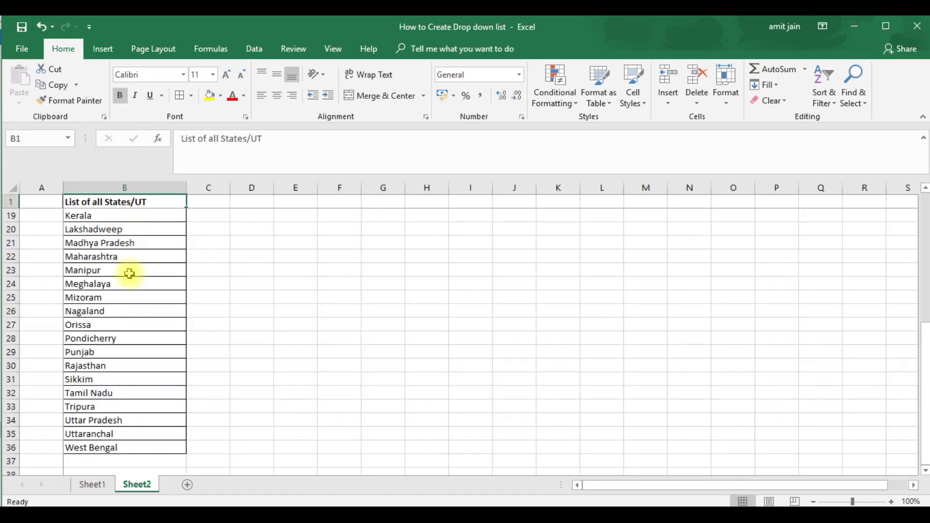
click(94, 485)
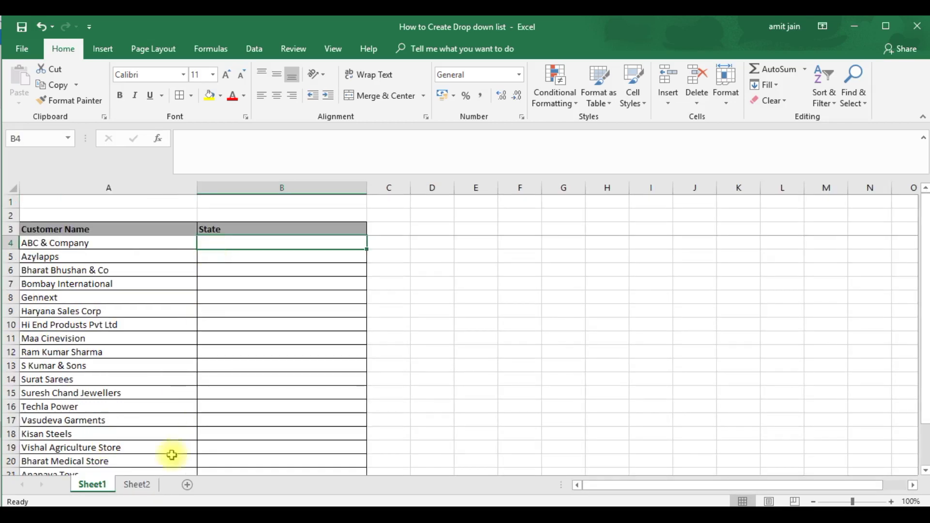
click(150, 486)
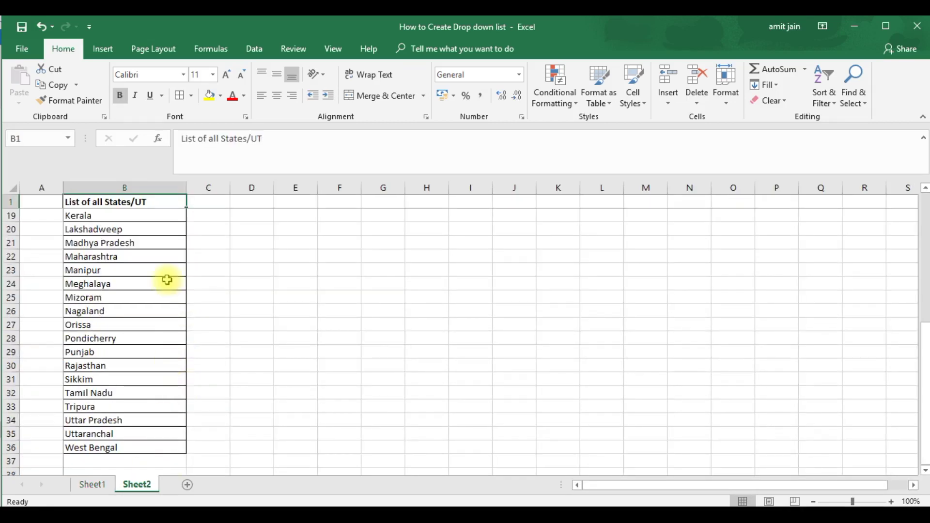
key(Down)
key(Down)
key(Down)
key(Down)
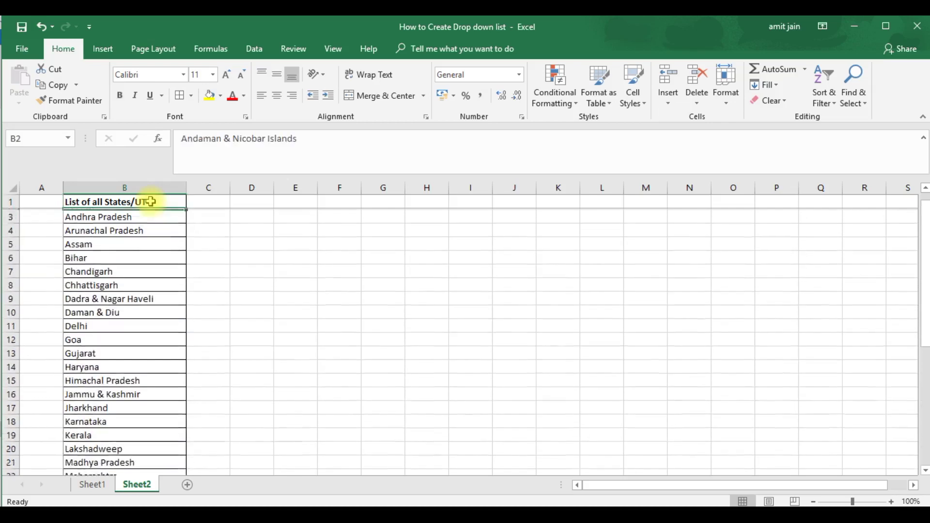
key(ctrl+Down)
key(Down)
click(151, 202)
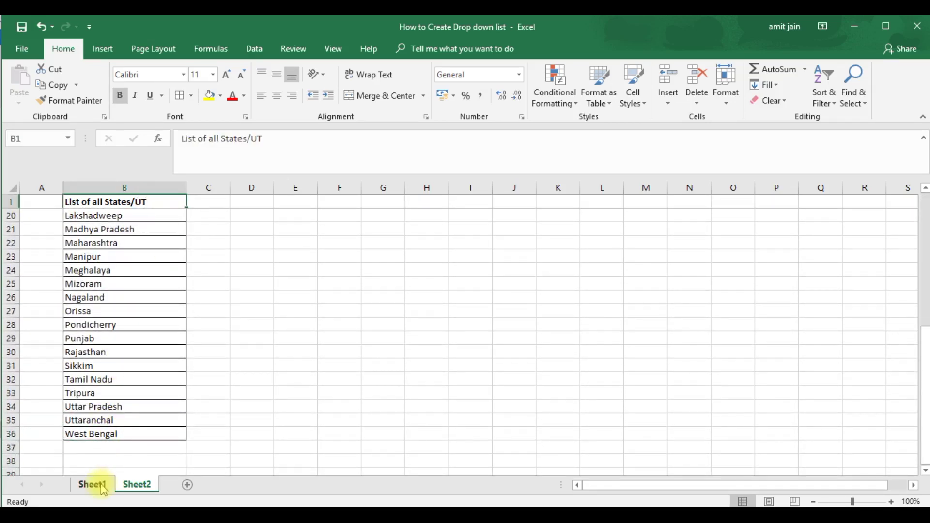
click(92, 485)
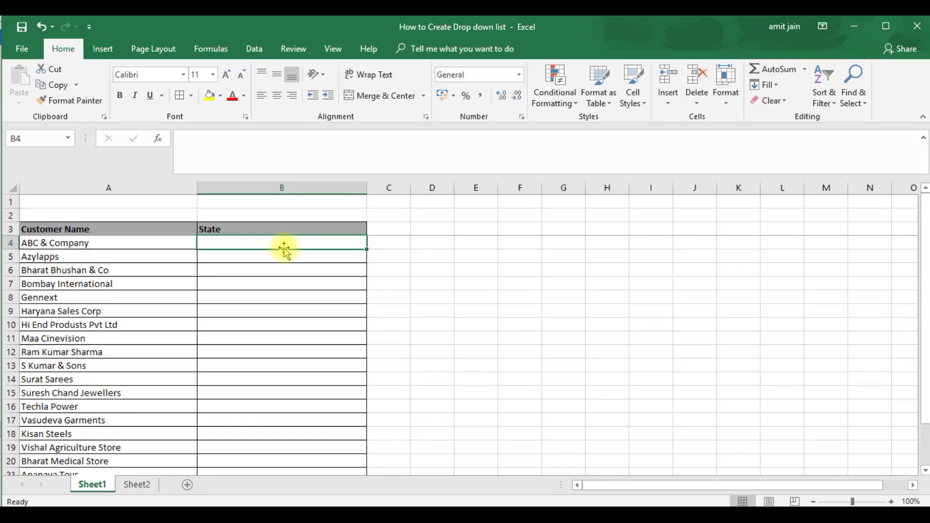
Start data validation for cell B4 on Sheet1 and set it to allow a List.
click(254, 50)
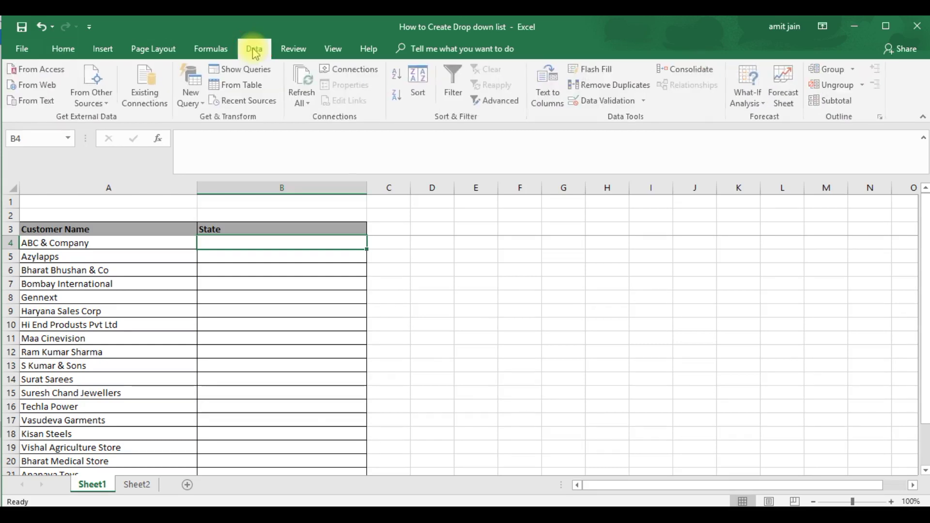
click(611, 110)
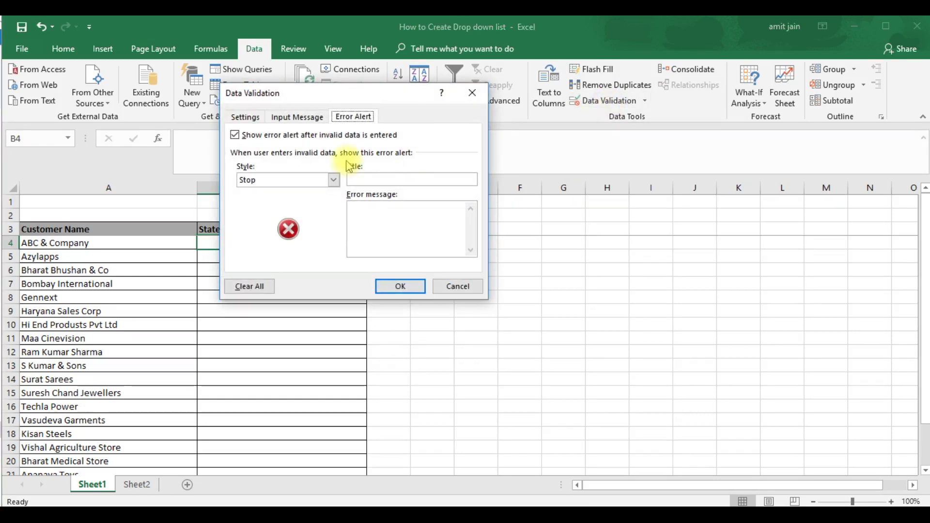
click(246, 118)
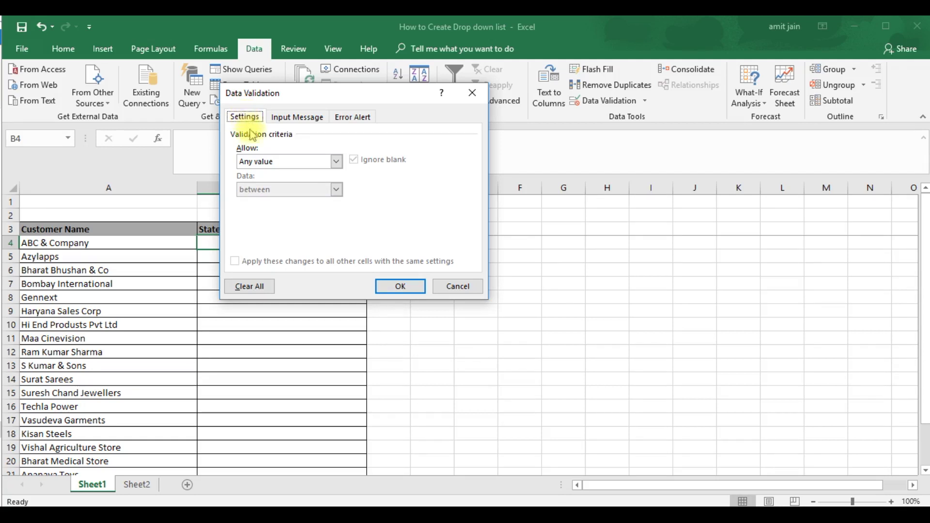
click(336, 163)
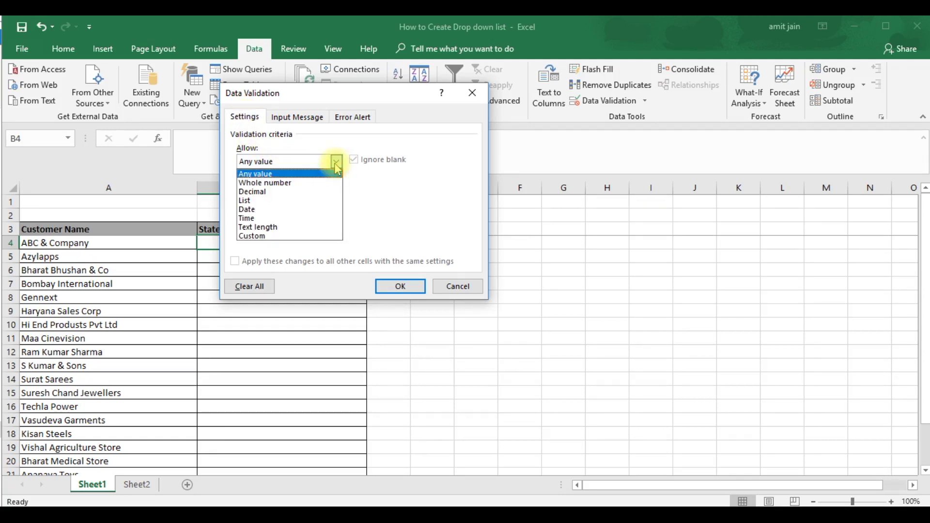
click(314, 201)
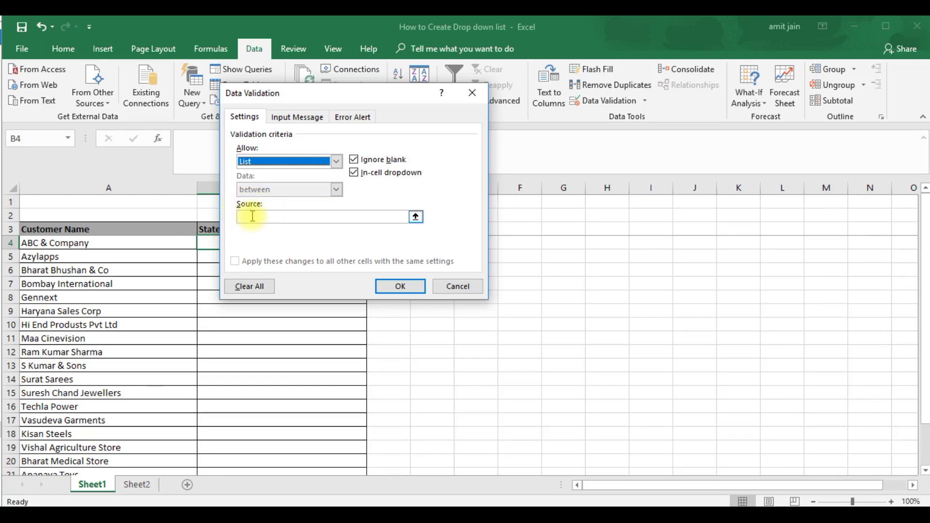
Set the validation list's source to the state names in Sheet2, cells B2 to B36.
click(253, 216)
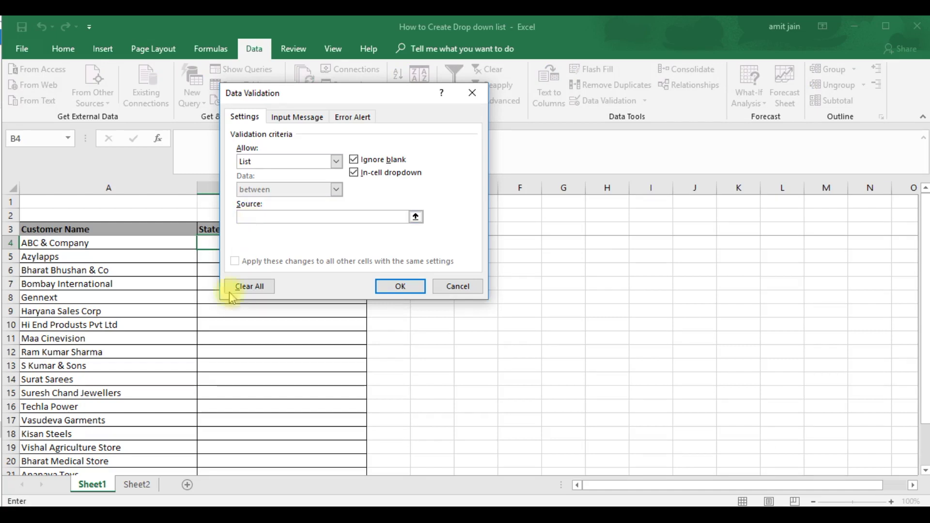
click(144, 491)
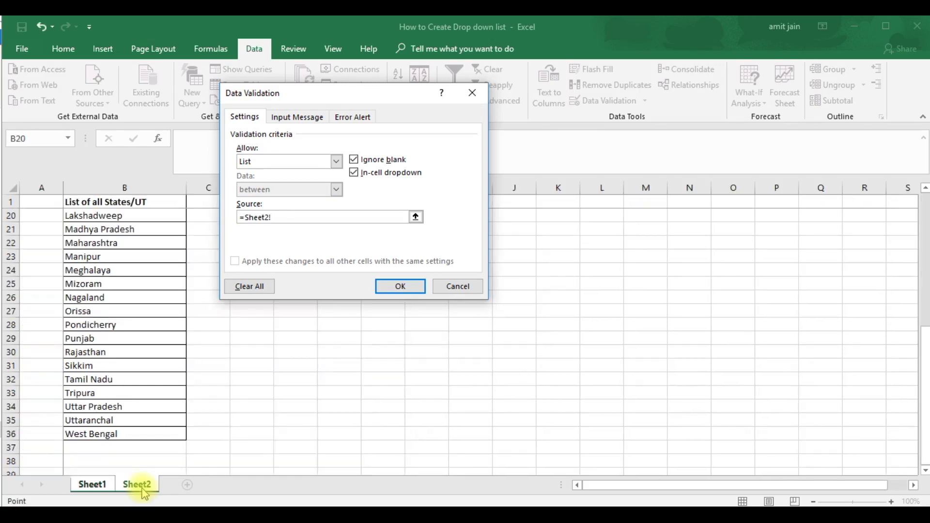
click(116, 200)
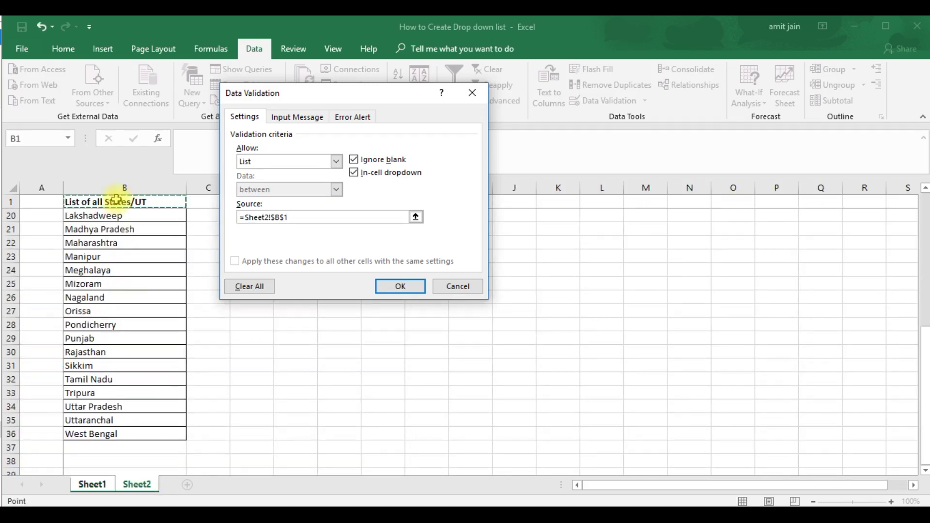
key(Down)
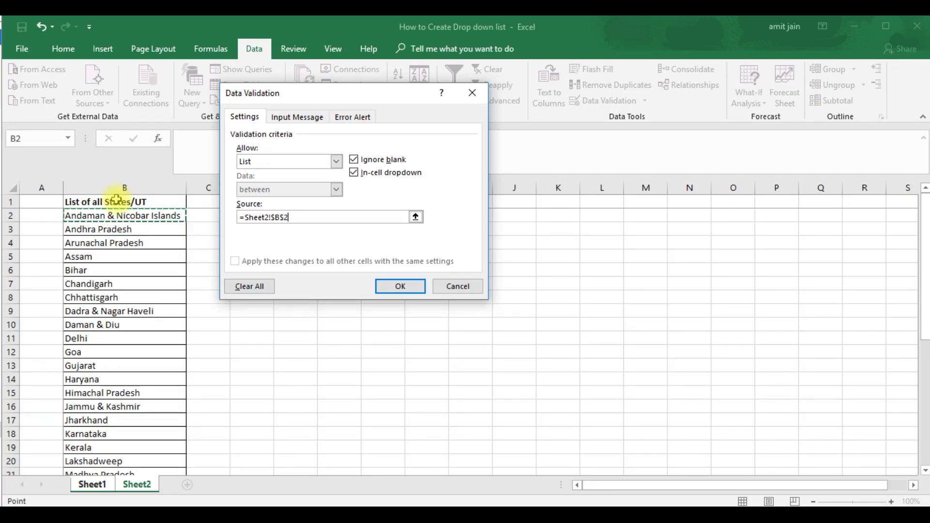
key(shift+Down)
key(shift+Down)
key(shift+Down)
key(shift+Down)
key(shift+Down)
key(shift+Down)
key(shift+Down)
key(shift+Down)
key(shift+Down)
key(shift+Down)
key(shift+Down)
key(shift+Down)
key(shift+Down)
key(shift+Down)
key(shift+Down)
key(shift+Down)
key(shift+Down)
key(shift+Down)
key(shift+Down)
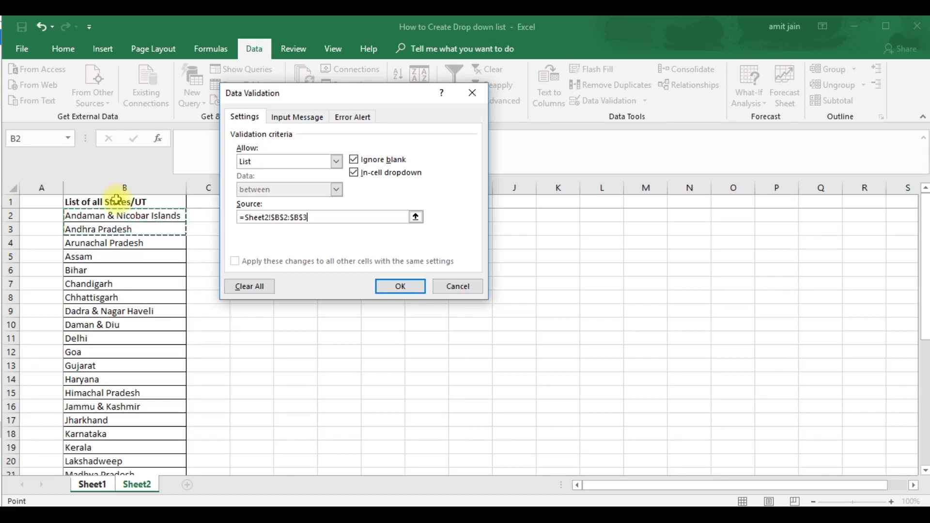
key(shift+Down)
key(shift+Down)
key(shift+Down)
key(shift+Down)
key(shift+Down)
key(shift+Down)
key(shift+Down)
key(shift+Down)
key(shift+Down)
key(shift+Down)
key(shift+Down)
key(shift+Down)
key(shift+Down)
key(shift+Down)
key(shift+Down)
key(shift+Down)
key(shift+Down)
key(shift+Up)
key(shift+Up)
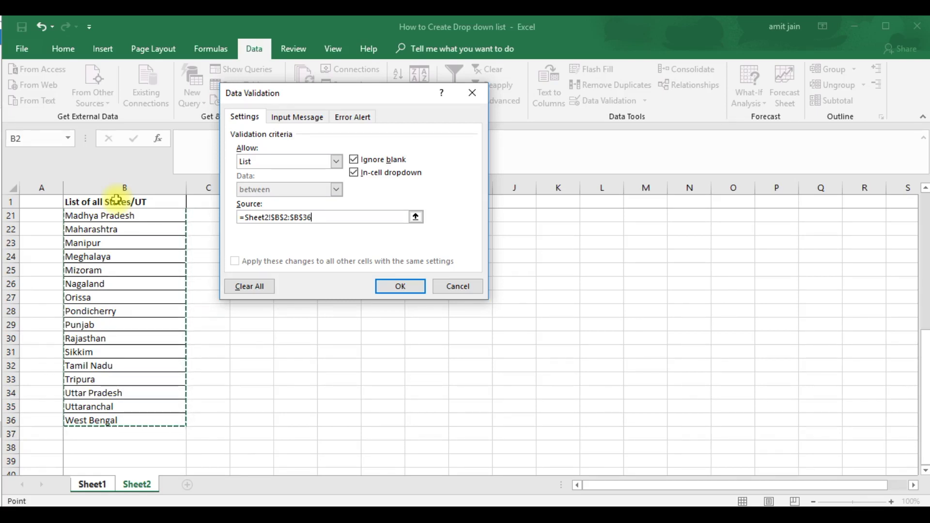
Set the validation's input message title to "Please select item from list" and its message to "Please select name of state of your customer".
click(298, 119)
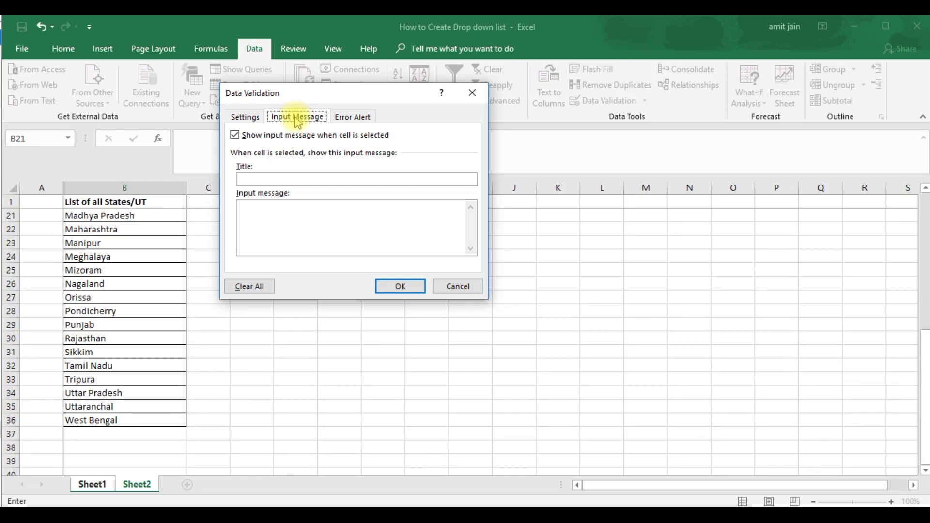
click(289, 178)
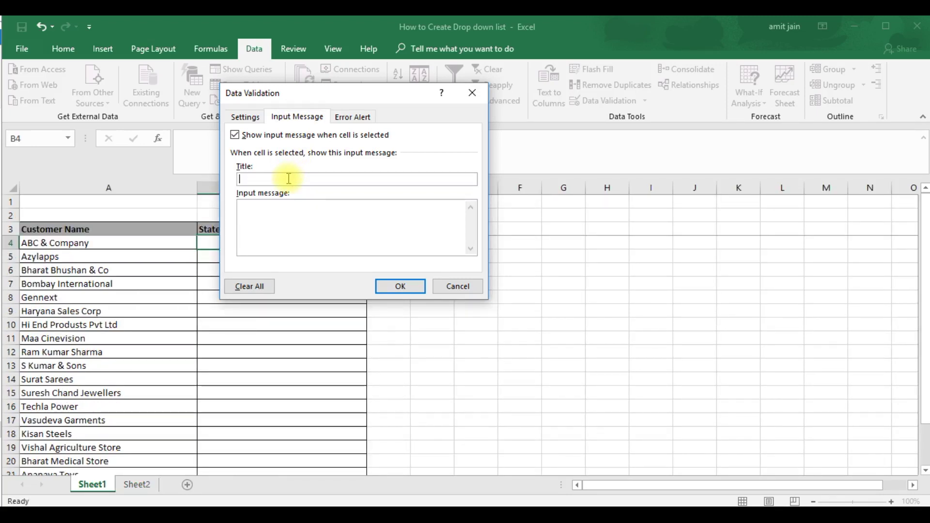
text(Please select item f)
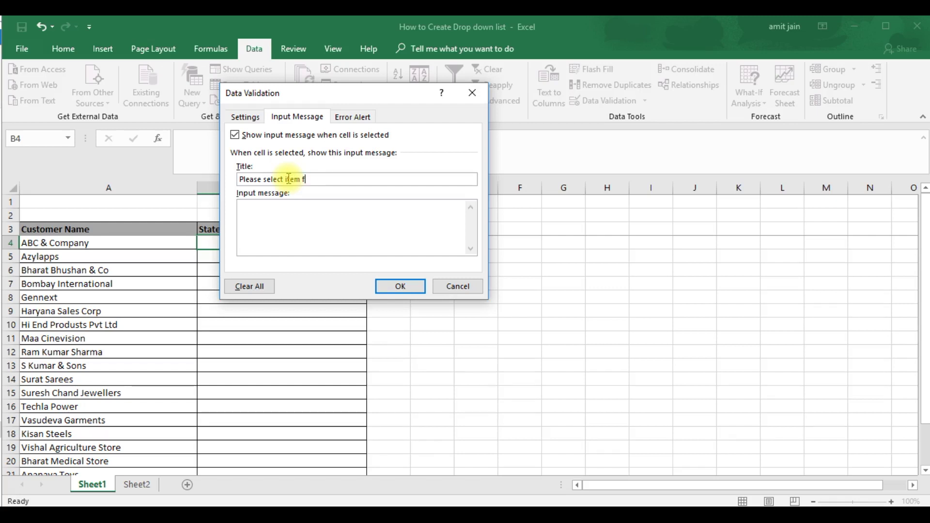
text(eo list)
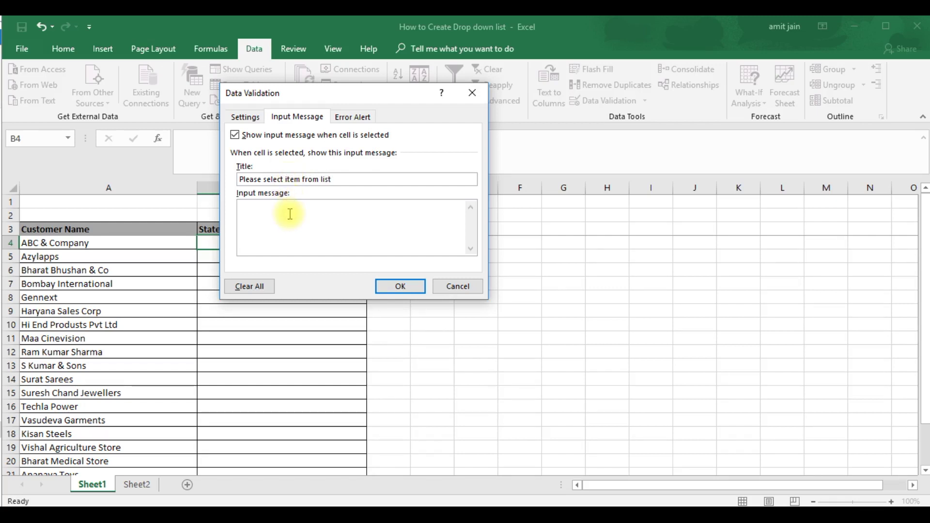
click(290, 213)
text(Please select name of state of you)
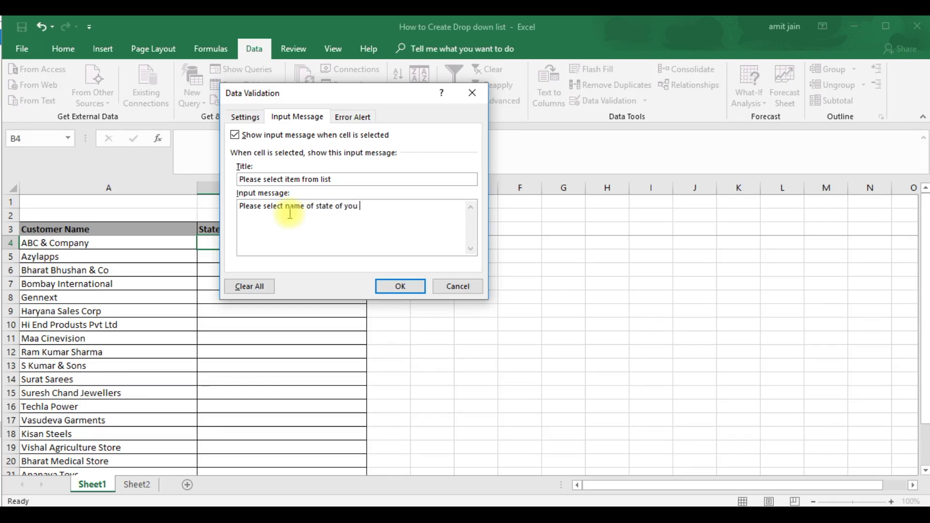
text(r customer)
Set a Stop-style error alert with the message "Wrong Value, please select item from list", and apply the validation.
click(350, 118)
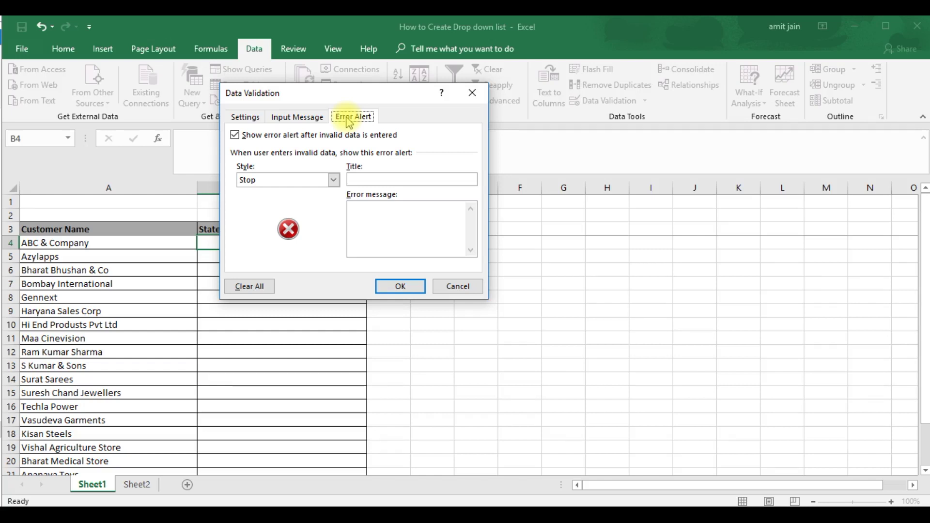
click(333, 180)
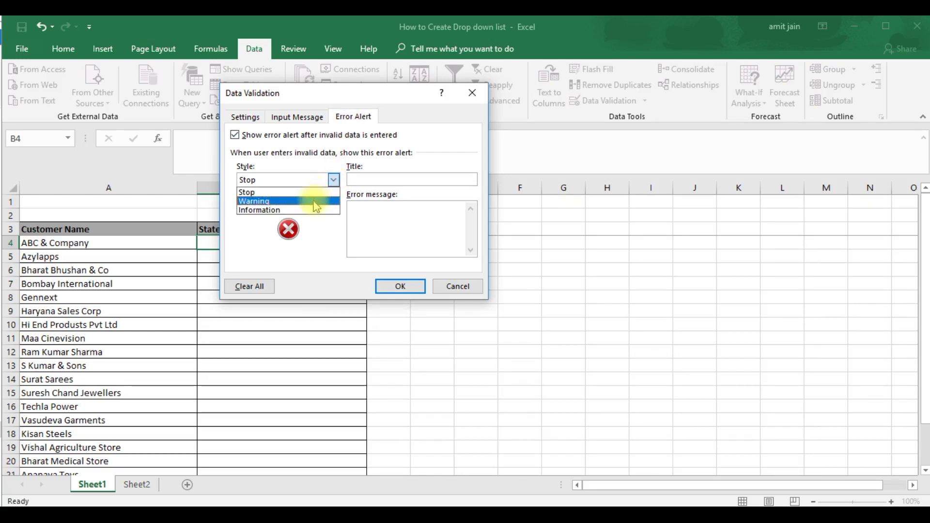
click(313, 192)
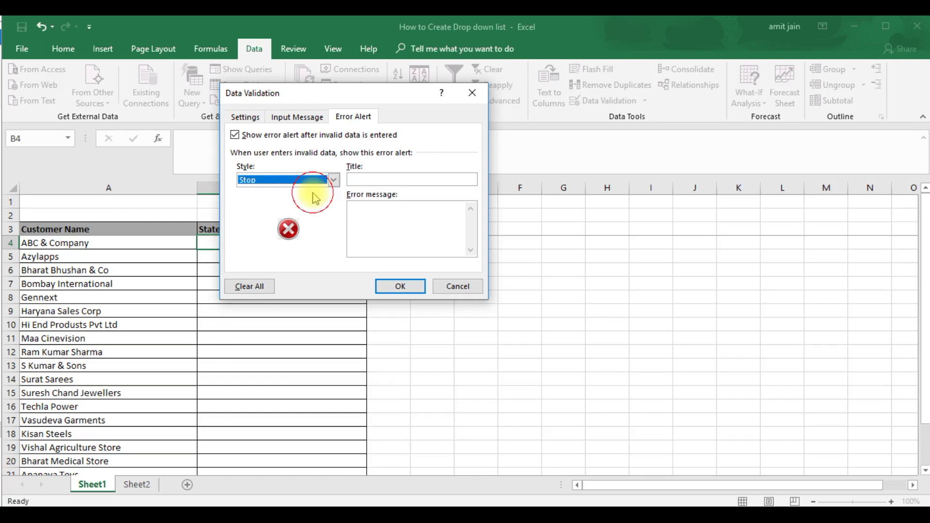
click(382, 210)
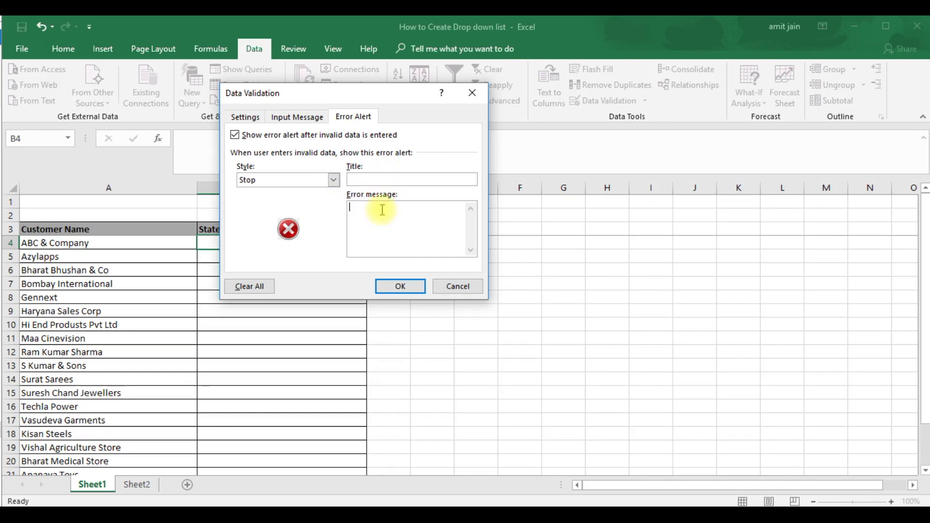
text(Wrong Value)
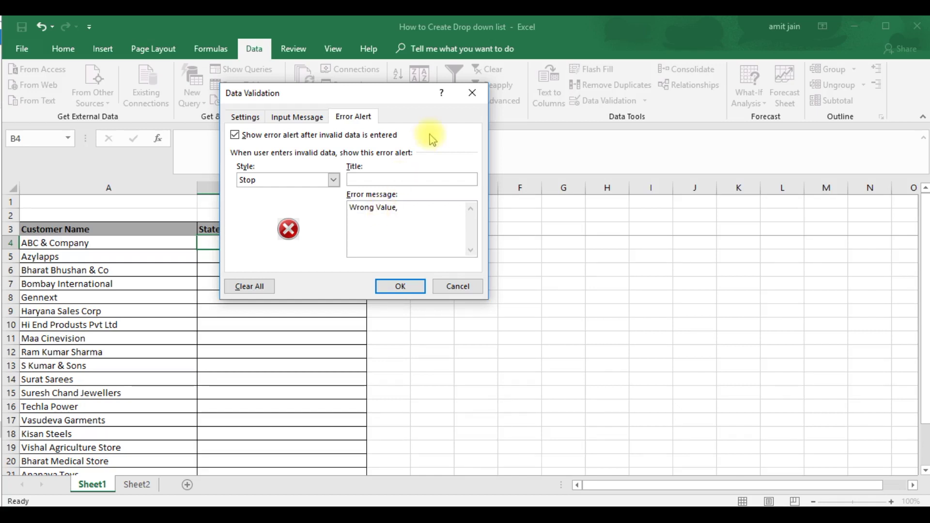
text(, please se)
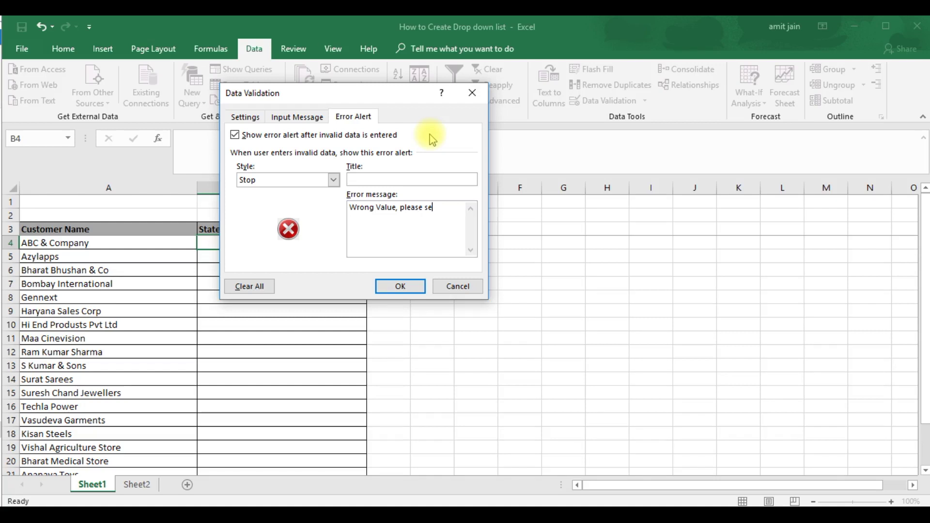
text(lect item from list)
click(398, 286)
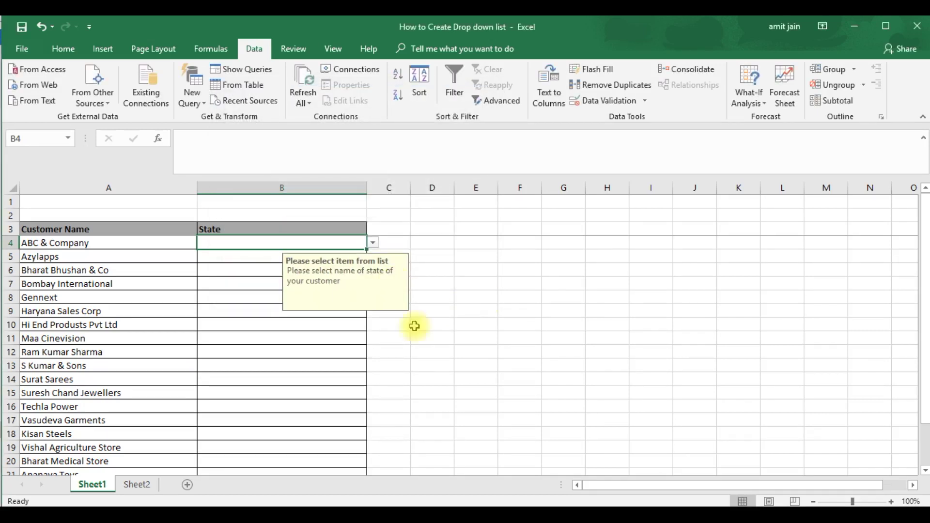
Test the drop-down in cell B4 by choosing Arunachal Pradesh, and clear the cell again.
click(374, 243)
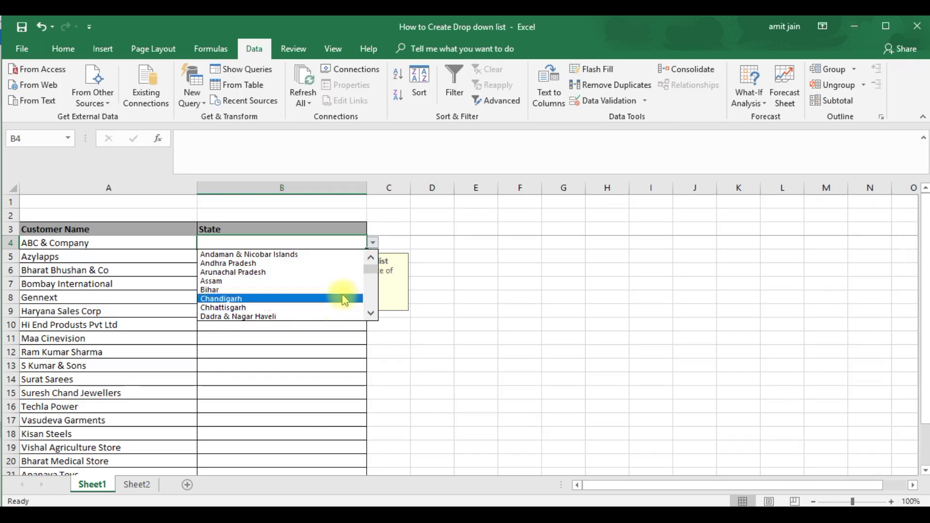
mouse_move(374, 275)
mouse_down()
mouse_move(375, 312)
mouse_move(371, 265)
mouse_up()
click(307, 272)
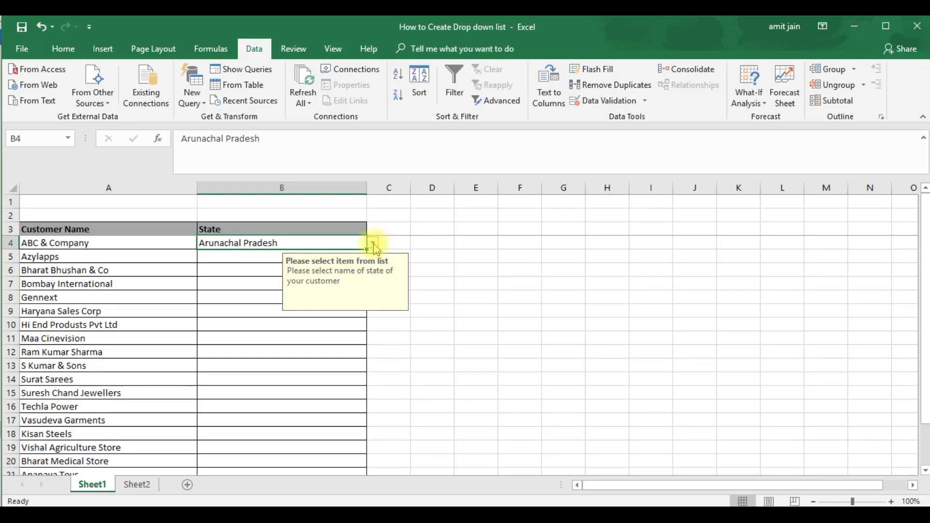
click(259, 266)
click(266, 242)
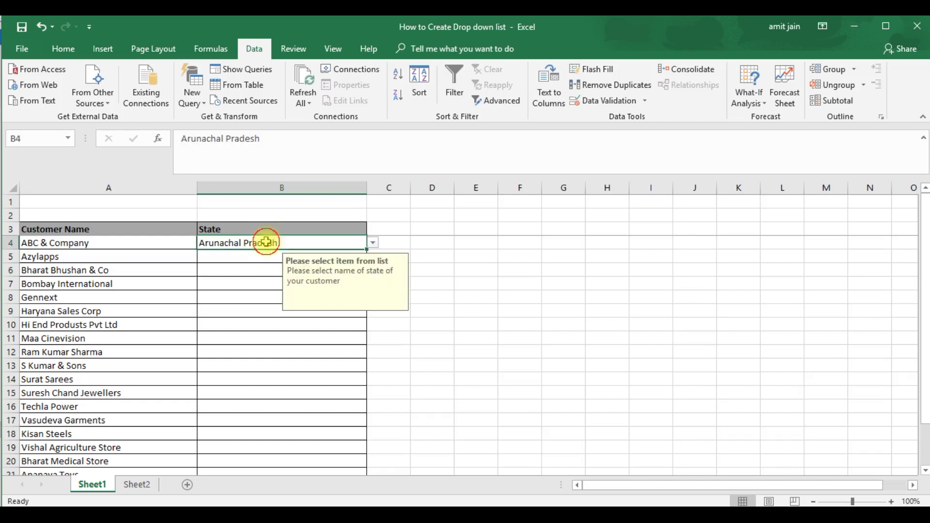
key(Delete)
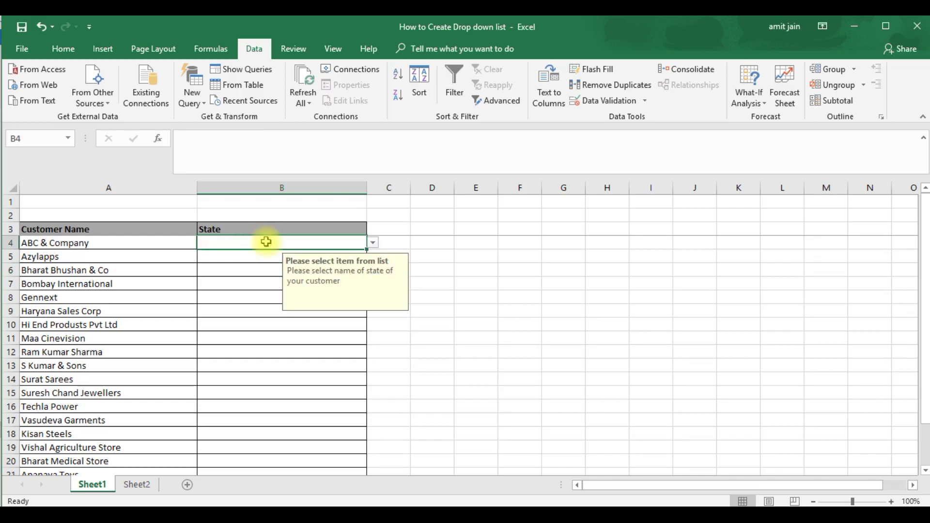
Copy cell B4 with its validation and paste it over the State column cells B4 to B23.
key(Right)
key(Down)
key(Left)
key(Up)
key(ctrl+c)
key(shift+Down)
key(shift+Down)
key(shift+Down)
key(shift+Down)
key(shift+Down)
key(shift+Down)
key(shift+Down)
key(shift+Down)
key(shift+Down)
key(shift+Down)
key(shift+Down)
key(shift+Down)
key(shift+Down)
key(shift+Down)
key(shift+Down)
key(shift+Down)
key(shift+Down)
key(shift+Down)
key(shift+Down)
key(shift+Down)
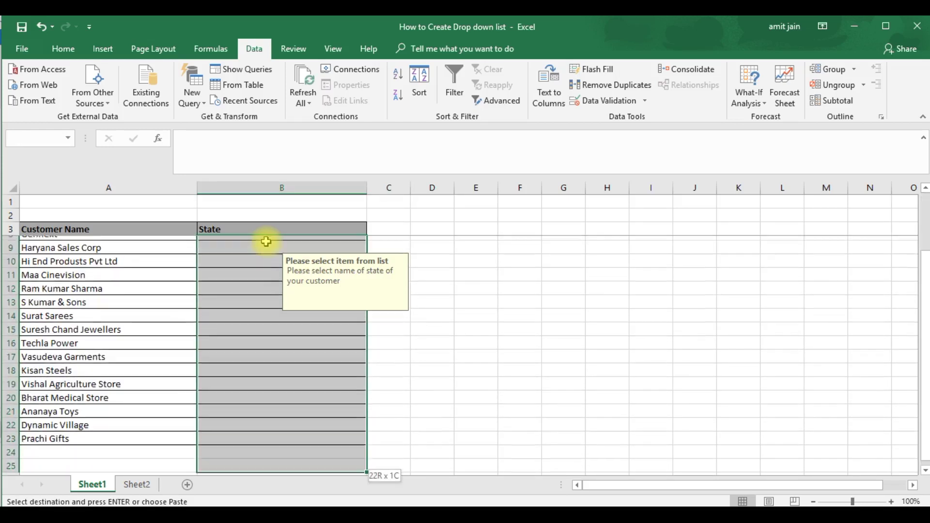
key(shift+Up)
key(shift+Up)
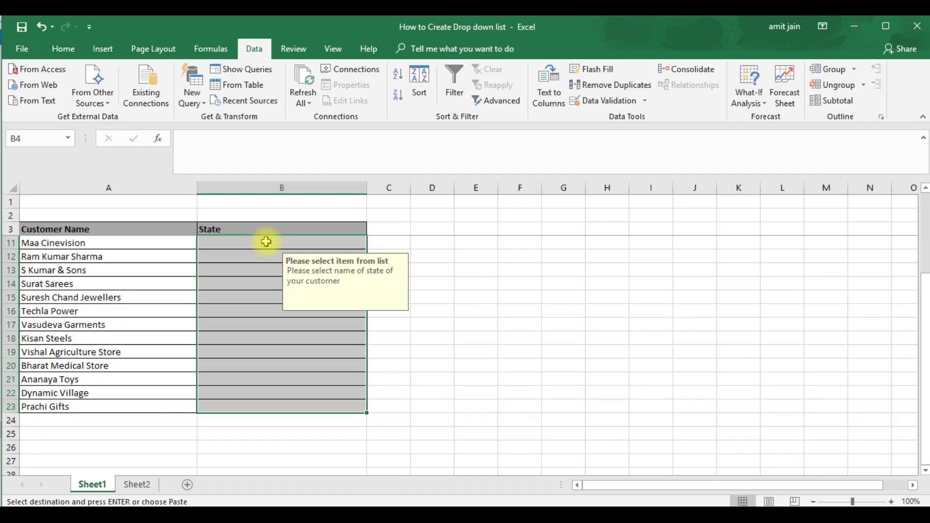
key(ctrl+v)
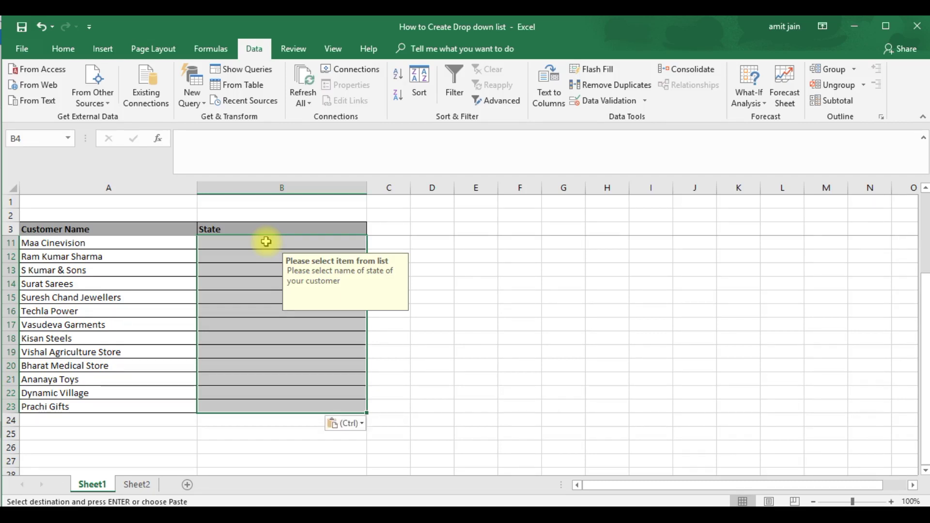
Examine the State cells from B4 down to B12 for the drop-down arrow and input message.
key(Down)
key(Down)
key(Down)
key(Down)
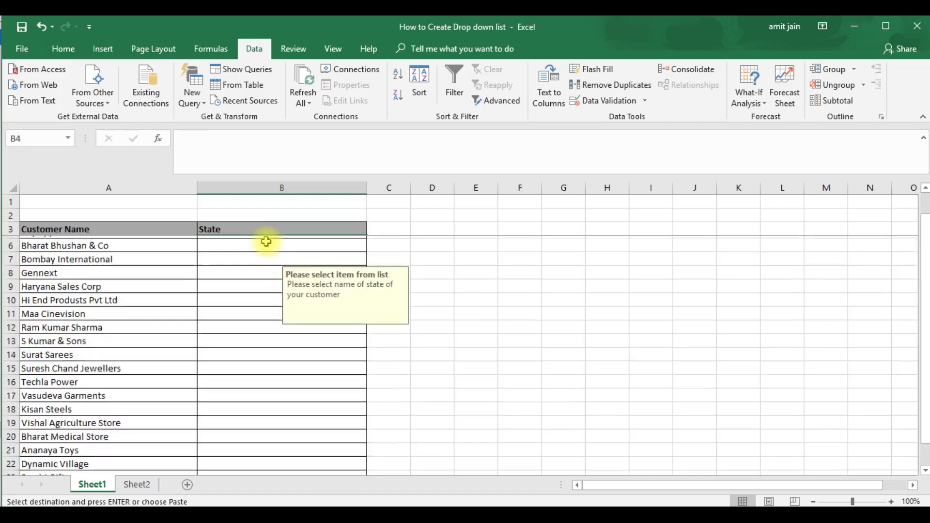
key(Down)
key(Down)
key(Down)
key(Down)
key(Down)
key(Down)
key(Down)
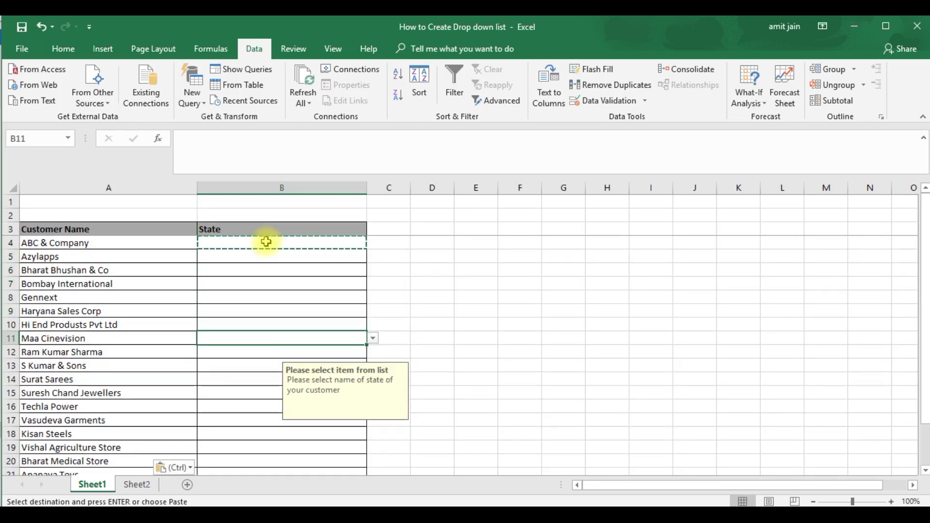
key(Up)
key(Up)
key(Up)
key(Up)
key(Up)
key(Up)
key(Up)
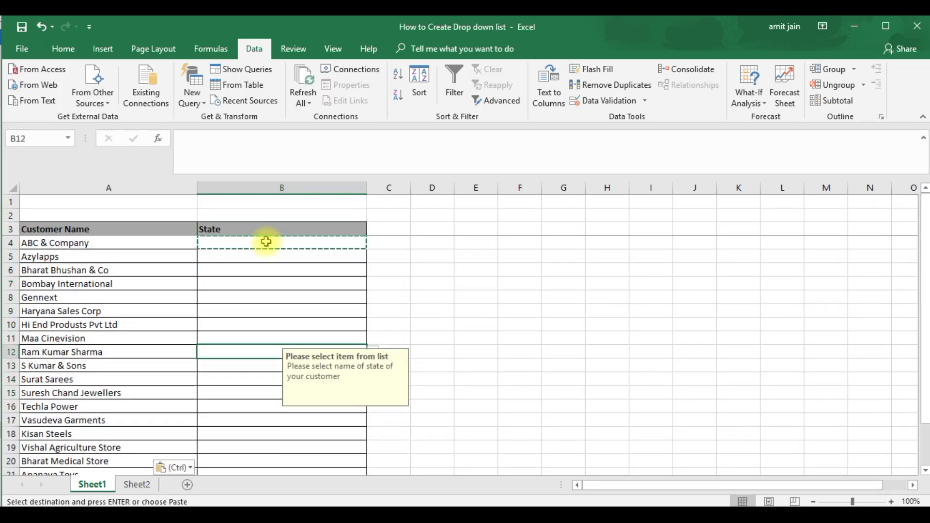
Test the drop-downs by choosing Assam in cell B4 and Chhattisgarh in cell B11.
key(Escape)
key(Up)
key(Up)
key(Up)
key(Up)
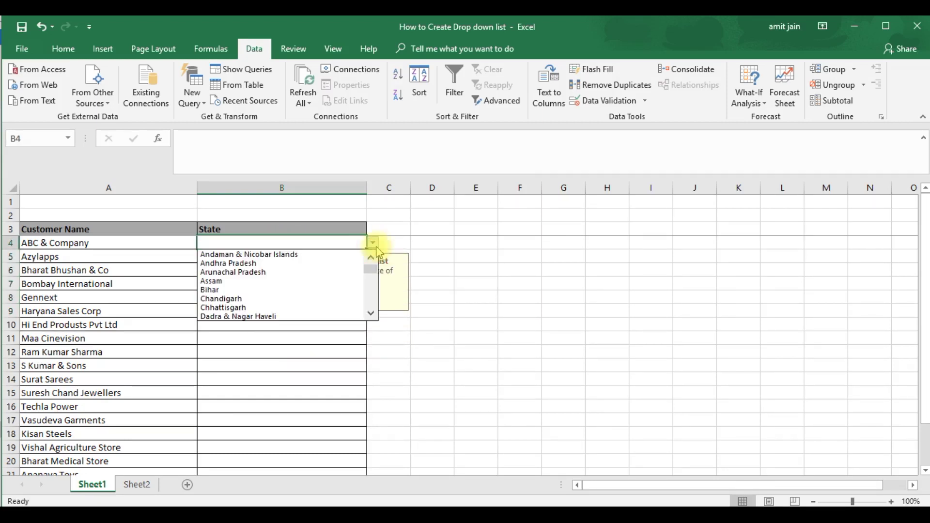
click(332, 281)
click(294, 344)
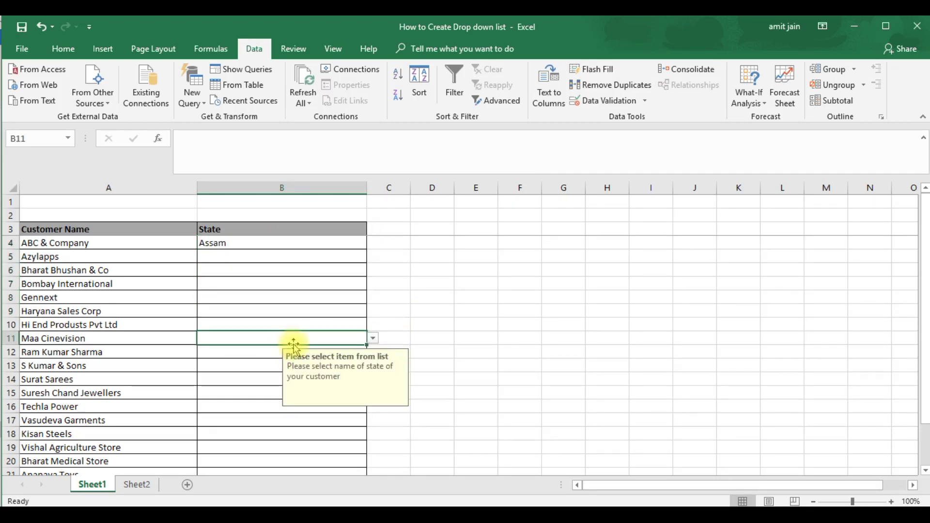
click(373, 338)
click(302, 403)
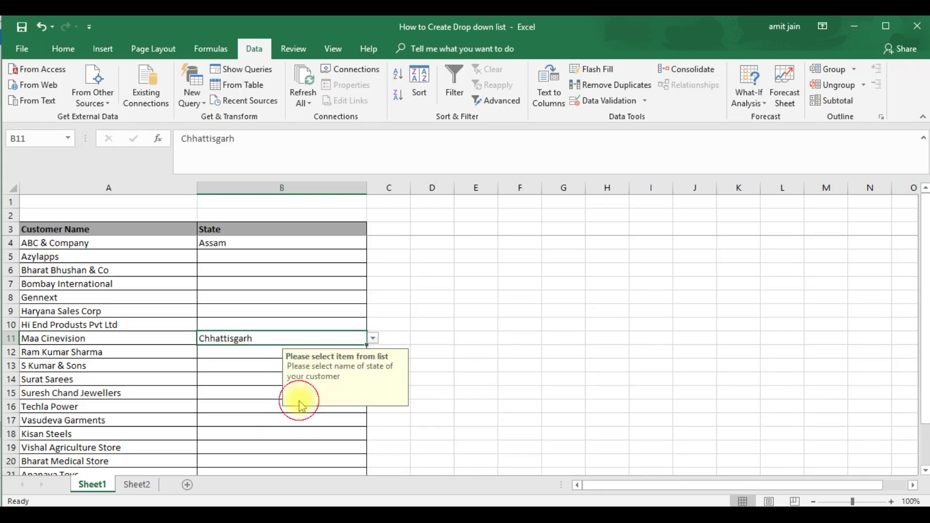
Test the error alert by entering the invalid value ";alksdfmk" in cell B7, and dismiss the alert.
click(256, 285)
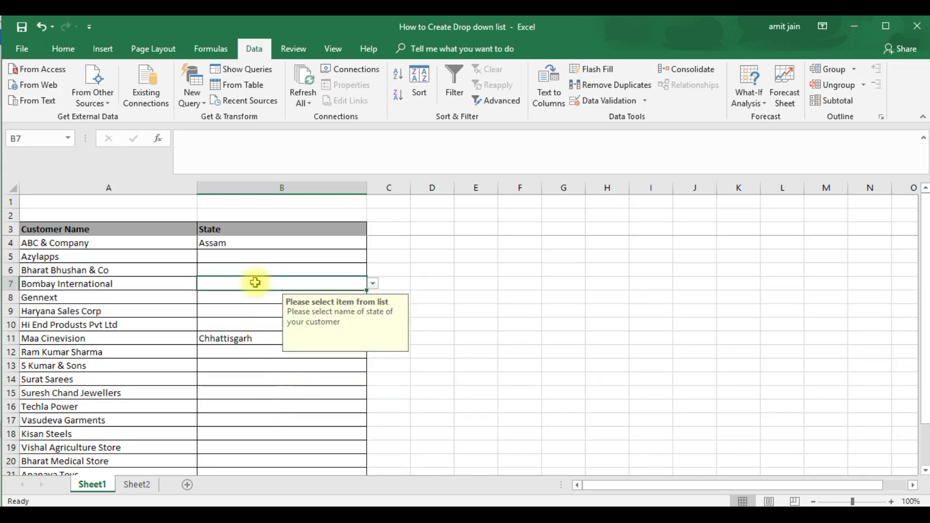
text(;alksdfmk)
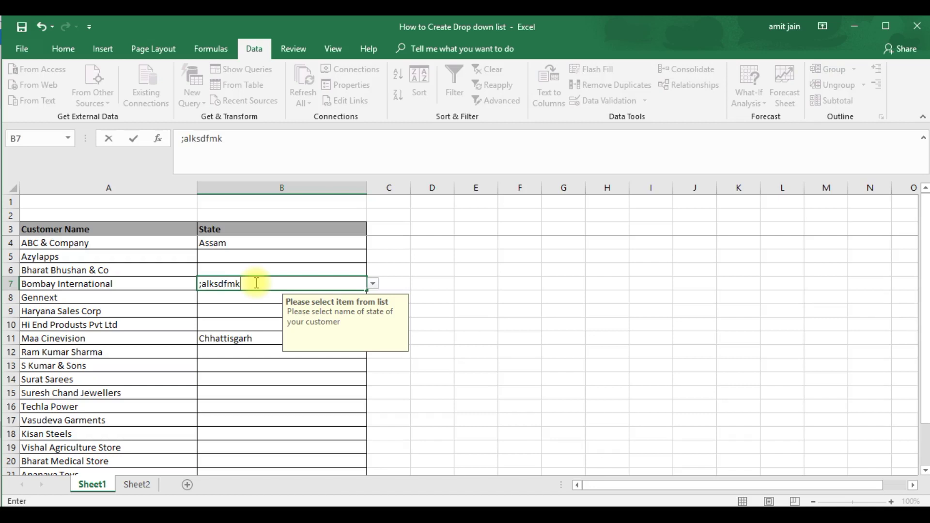
key(Return)
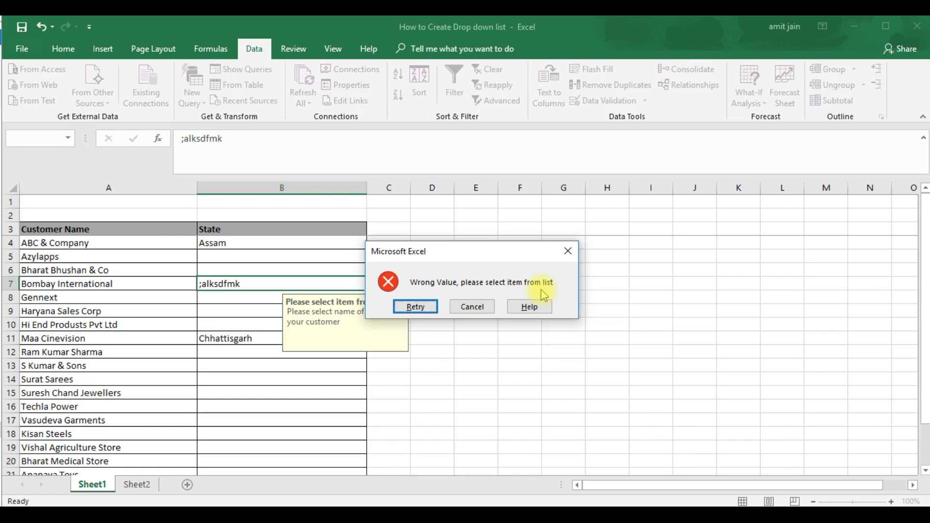
click(567, 251)
Examine the input message on the individual State cells, ending back at cell B4.
key(Up)
key(Up)
key(Up)
key(Down)
key(Down)
key(Down)
key(Down)
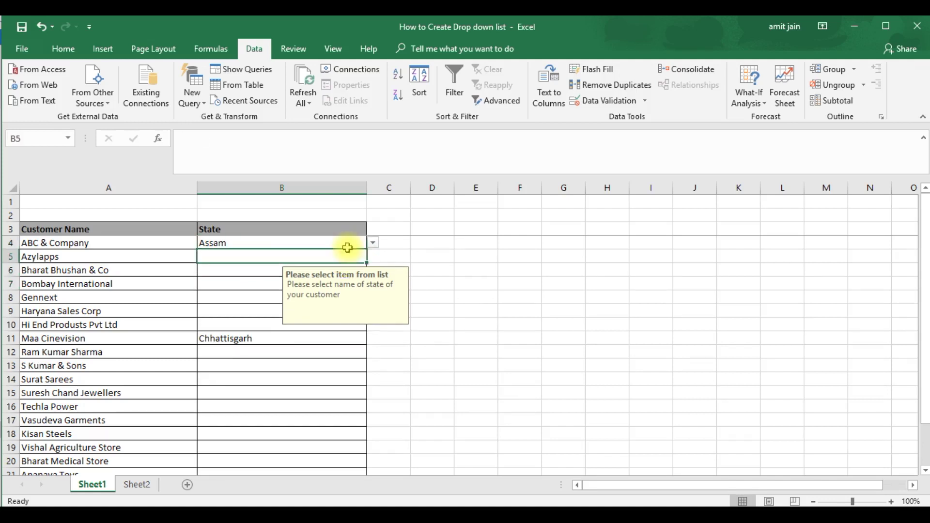
key(Down)
key(Down)
key(Down)
key(Down)
key(Down)
key(Down)
key(Down)
key(Up)
key(Up)
key(Up)
key(Up)
key(Up)
key(Up)
key(Up)
key(Up)
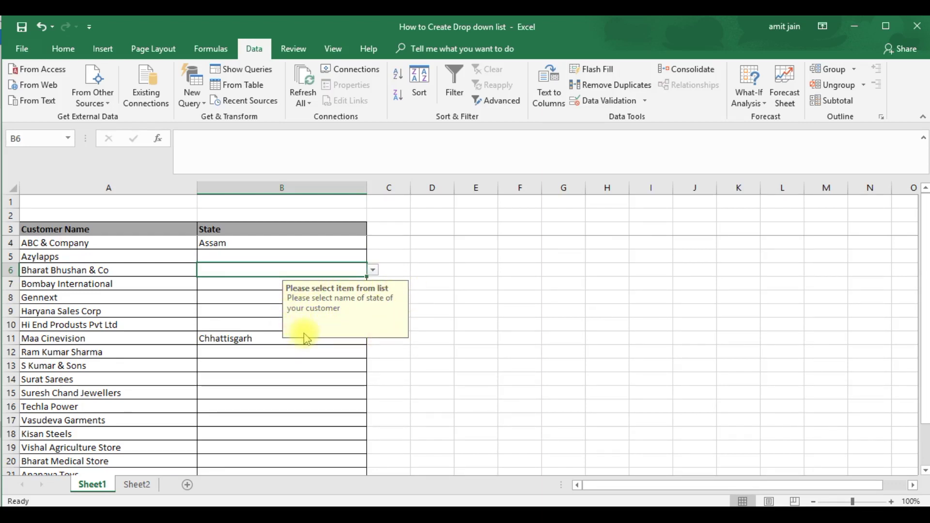
key(Down)
key(Down)
key(Down)
key(Down)
key(Up)
key(Up)
key(Up)
key(Up)
key(Up)
key(Up)
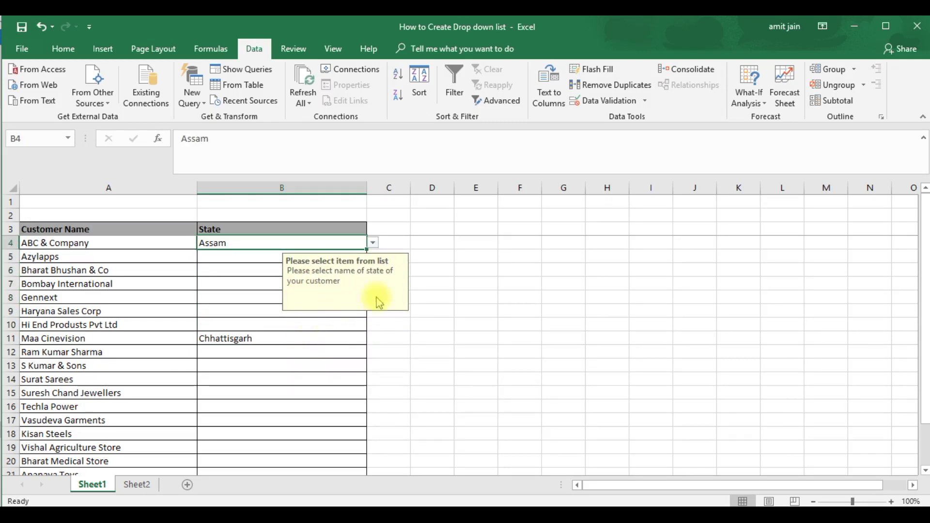
Turn off showing the input message on selection in cell B4's data validation.
click(607, 106)
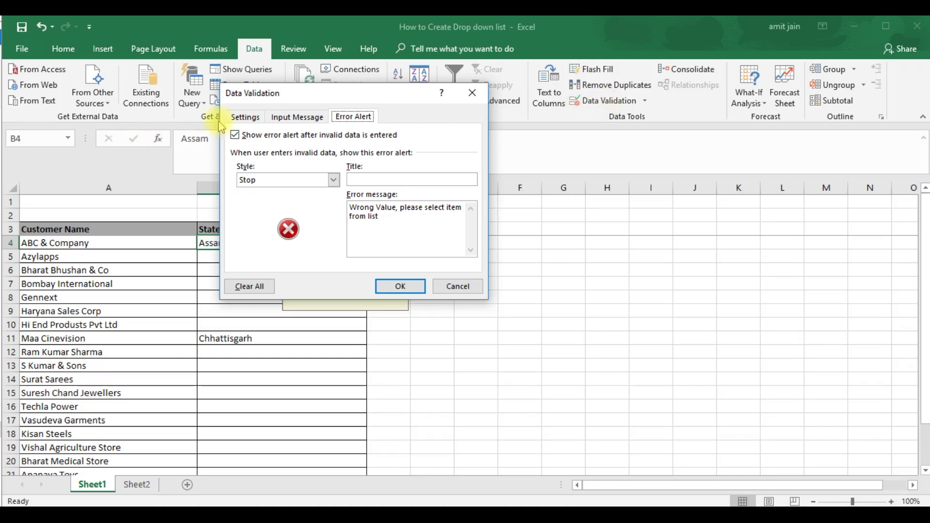
click(297, 118)
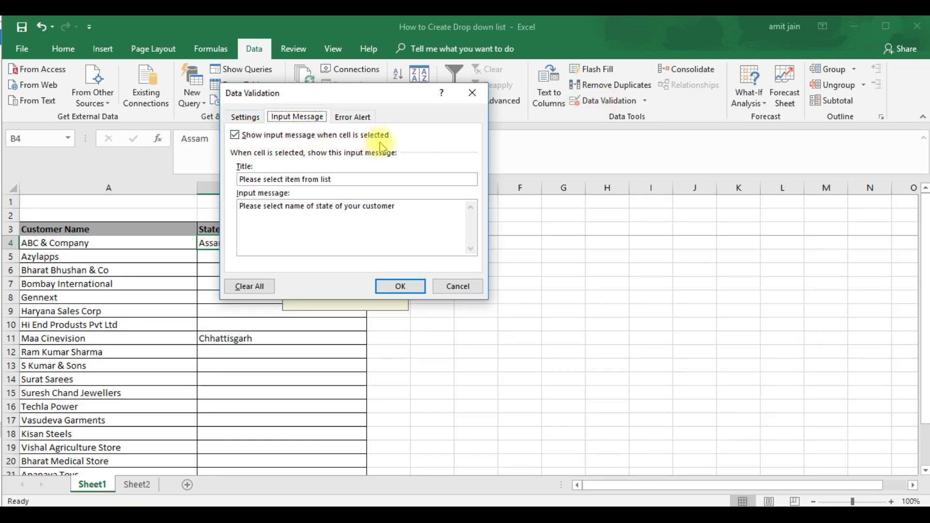
click(235, 137)
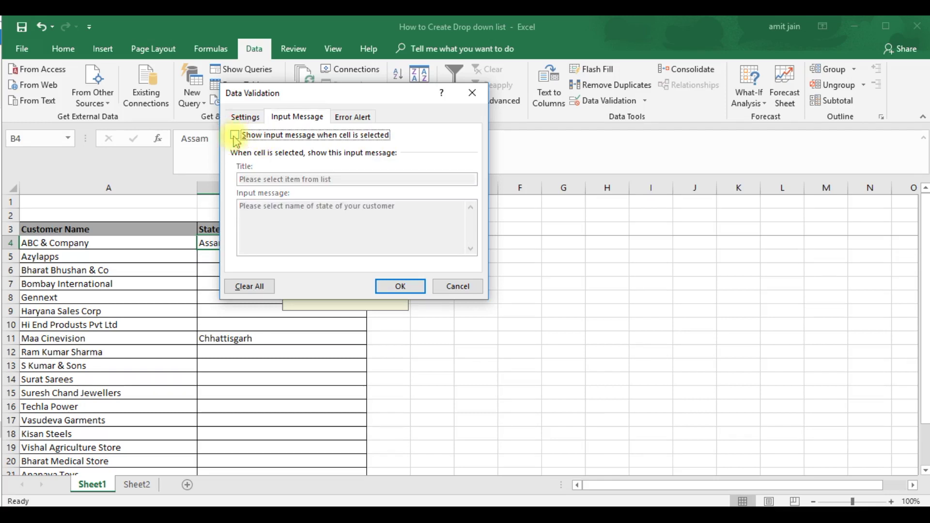
click(390, 286)
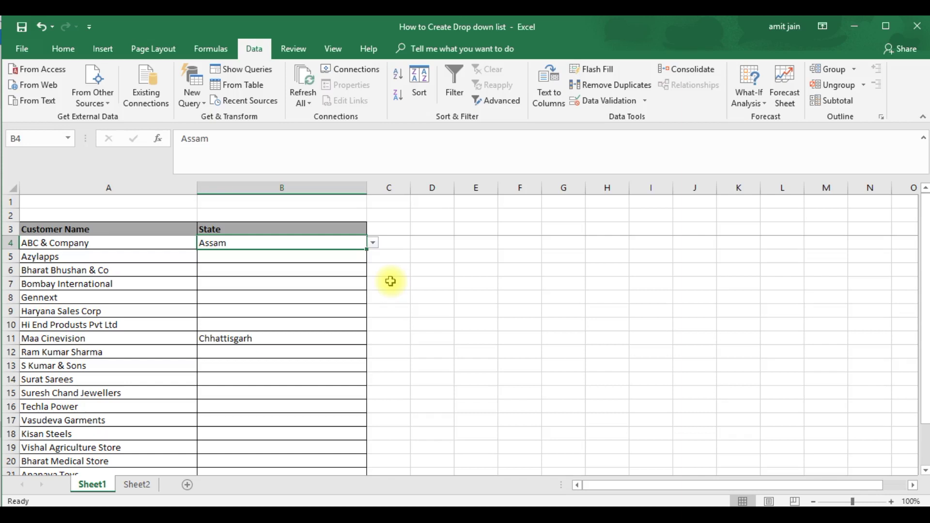
Compare the input message behaviour of cell B4 with that of the State cells below it.
key(Down)
key(Down)
key(Down)
key(Down)
key(Up)
key(Up)
key(Up)
key(Up)
key(Up)
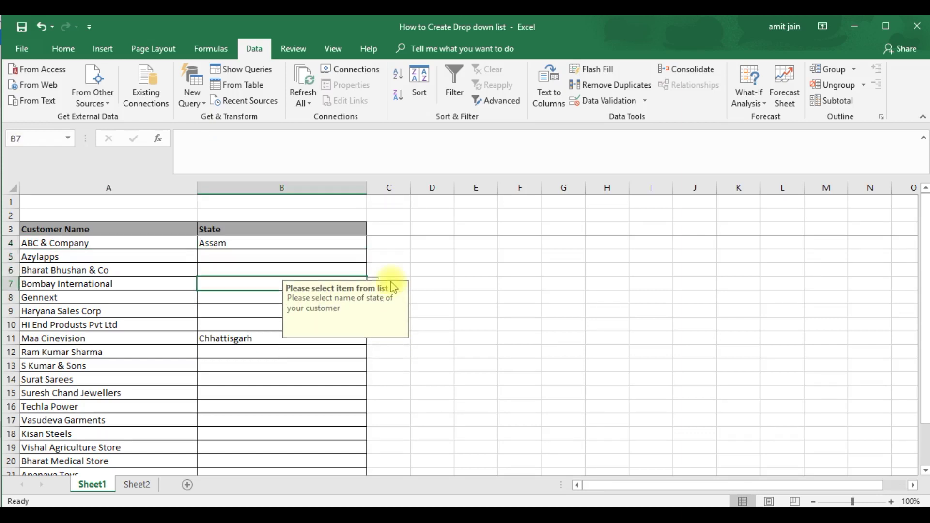
Clear the contents of cell B4, copy it with its validation, and paste it over cells B4 to B23.
key(Down)
key(Delete)
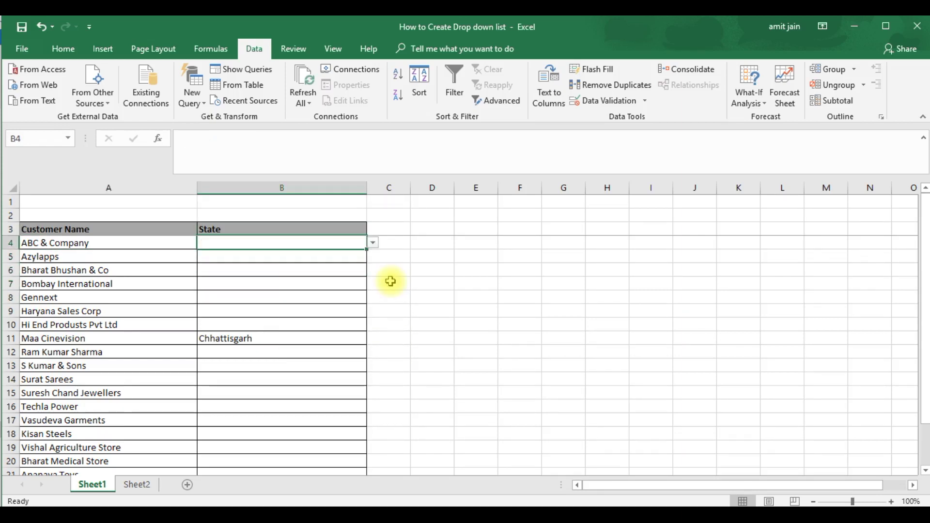
key(ctrl+c)
key(shift+Down)
key(shift+Down)
key(shift+Down)
key(shift+Down)
key(shift+Down)
key(shift+Down)
key(shift+Down)
key(shift+Down)
key(shift+Down)
key(shift+Down)
key(shift+Down)
key(shift+Down)
key(shift+Down)
key(shift+Down)
key(shift+Down)
key(shift+Down)
key(shift+Down)
key(shift+Down)
key(shift+Down)
key(shift+Down)
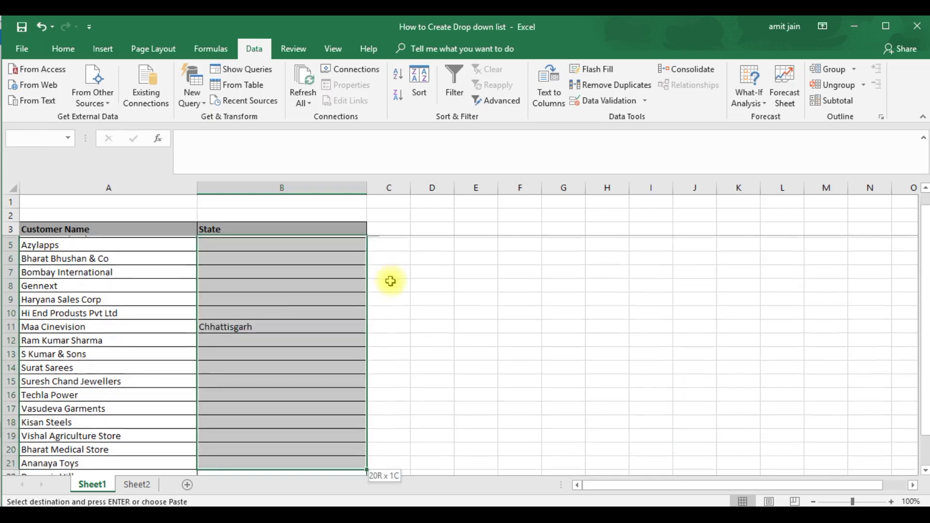
key(shift+Down)
key(shift+Down)
key(shift+Up)
key(shift+Up)
key(shift+Up)
key(Return)
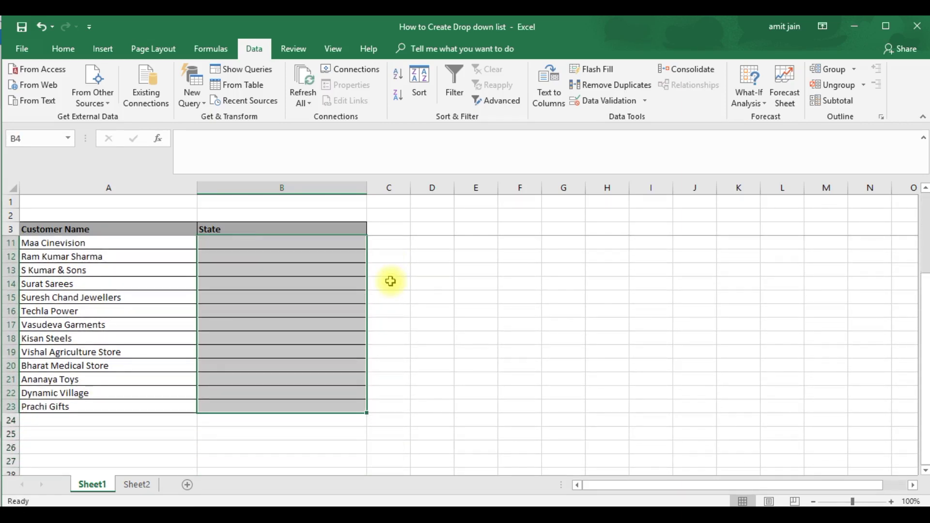
Check the State cells from B4 down to B10 for the drop-down arrow and any input message.
key(Down)
key(Down)
key(Down)
key(Down)
key(Down)
key(Down)
key(Down)
key(Down)
key(Down)
key(Down)
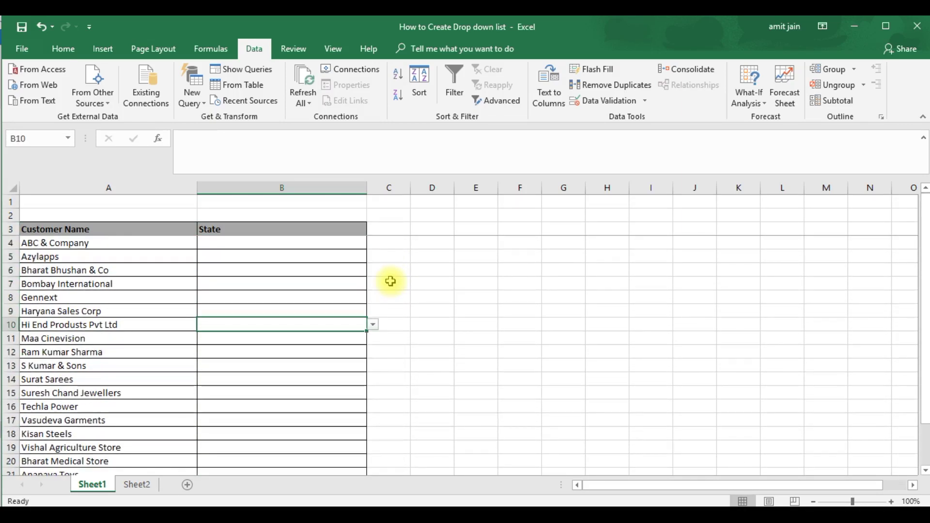
Choose Assam from the drop-down list in cell B5.
key(Up)
key(Up)
key(Up)
key(Up)
key(Up)
key(Up)
key(Up)
key(Up)
key(Up)
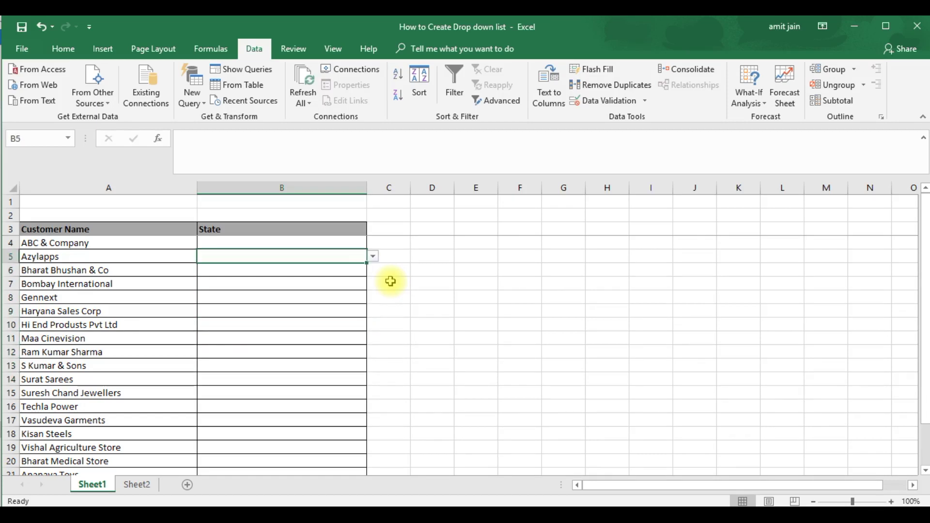
click(372, 258)
click(305, 294)
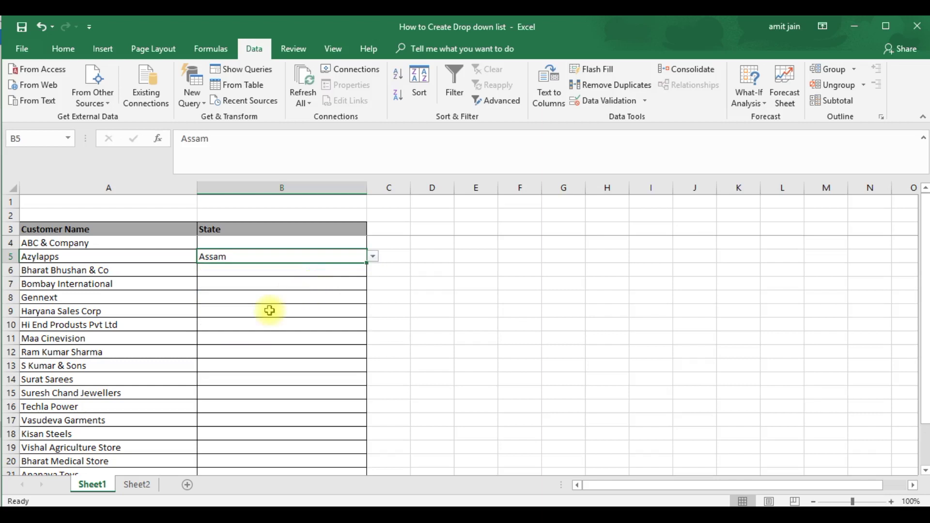
Test the error alert by entering the invalid value "'asld;faldk" in cell B9.
click(270, 311)
text('asld;faldk)
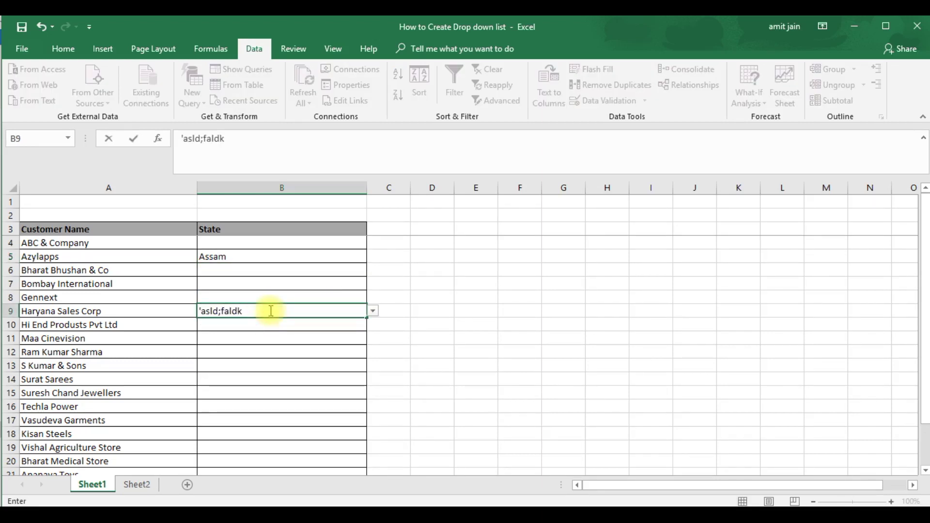
key(Return)
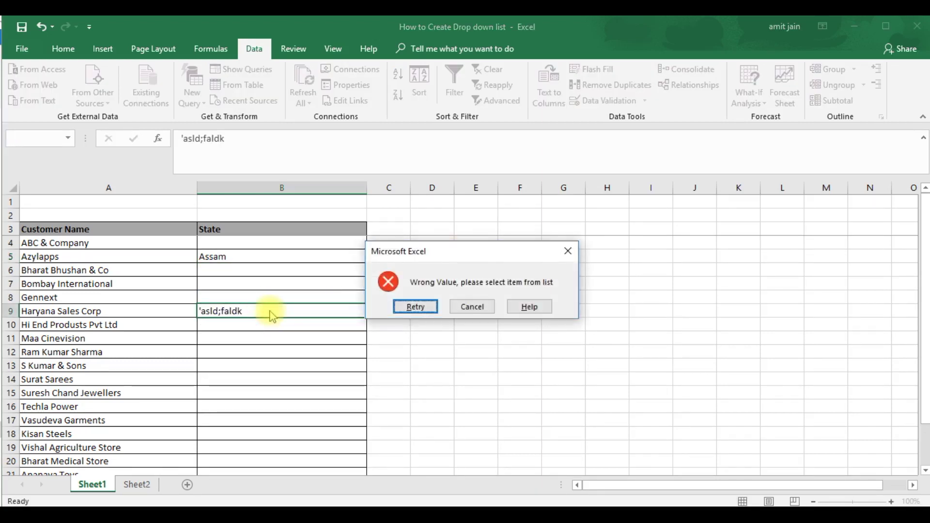